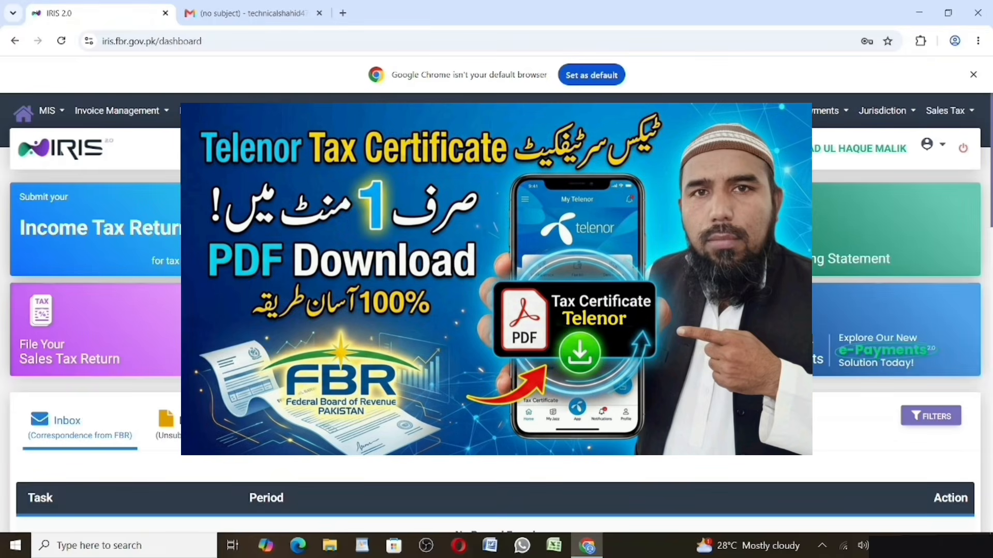
Log out of the IRIS dashboard to get back to the sign-in page.
mouse_move(711, 365)
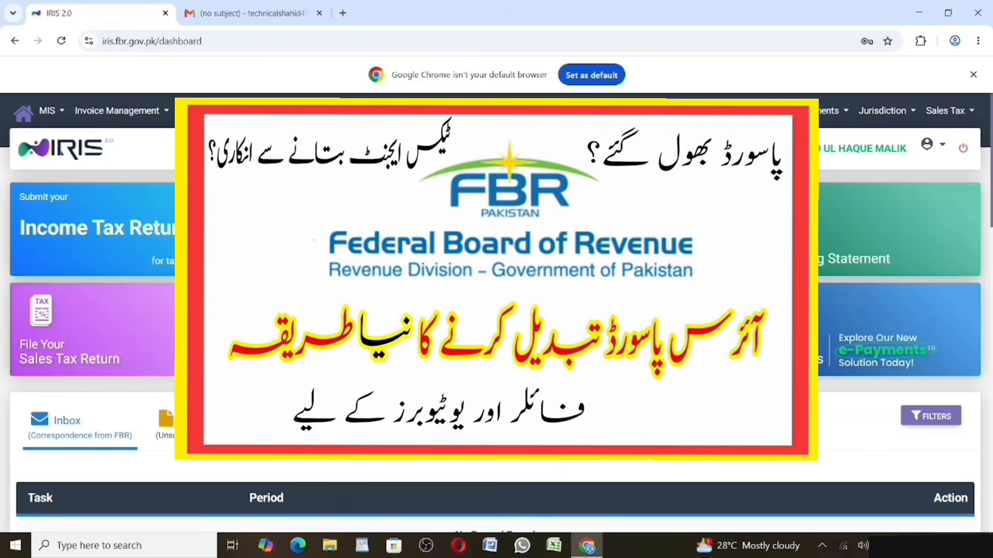
mouse_move(858, 271)
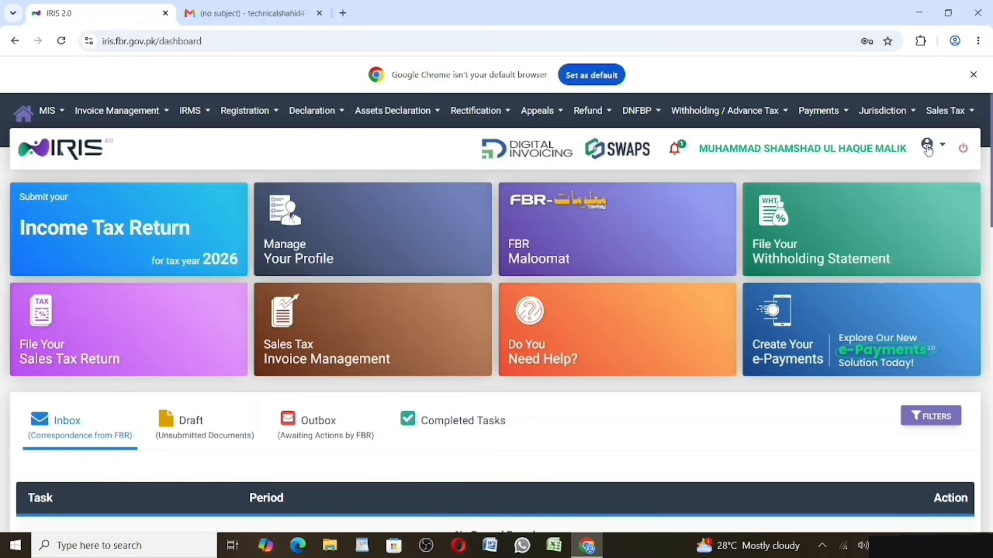
mouse_move(787, 276)
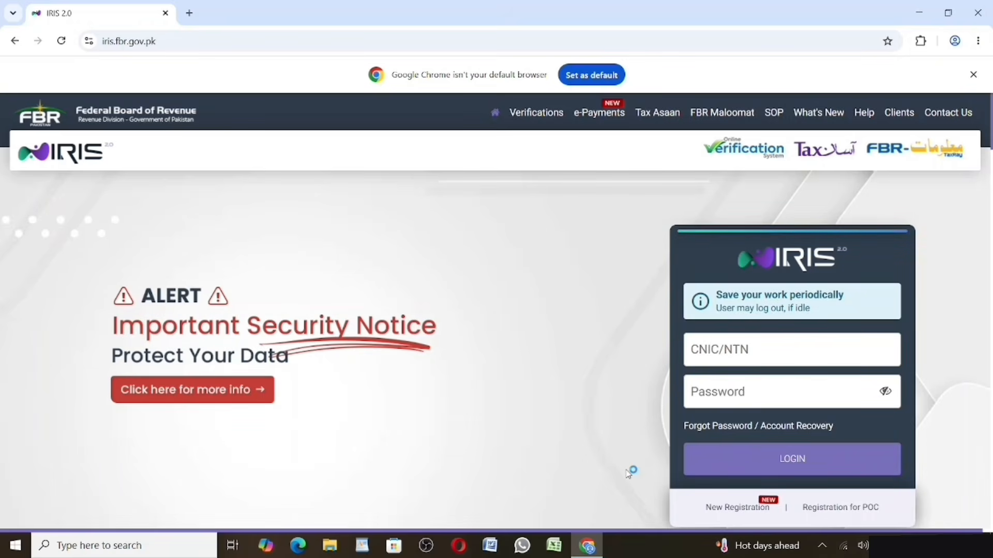
Start a new registration, leaving CNIC lifetime validity set to No.
left_click(745, 508)
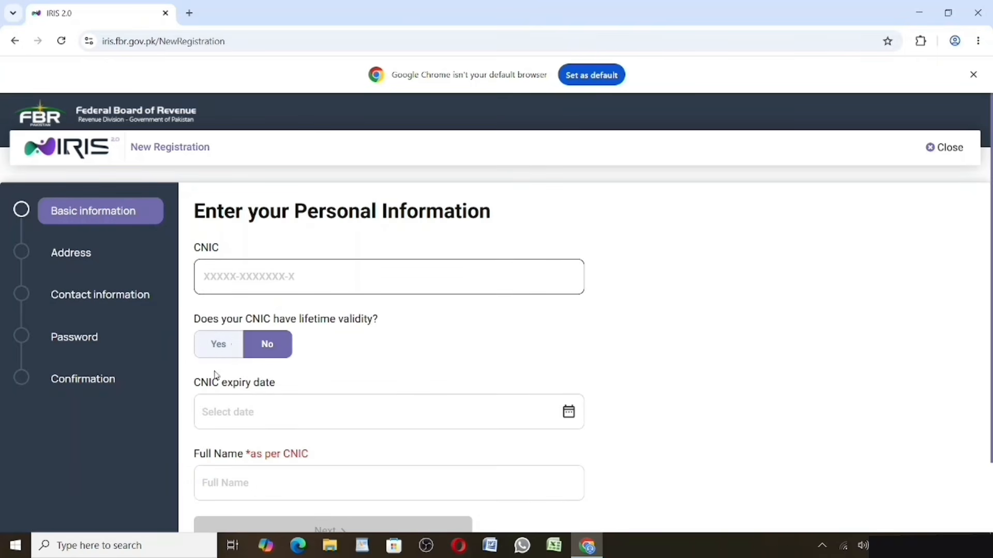
left_click(215, 345)
left_click(266, 359)
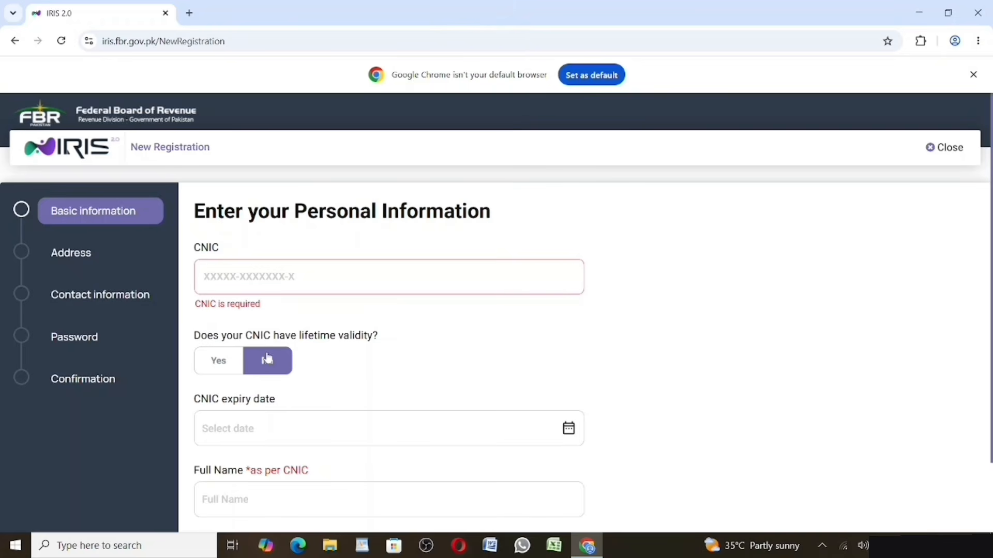
Pick 07 Jan 2034 as the CNIC expiry date.
left_click(570, 430)
left_click(249, 244)
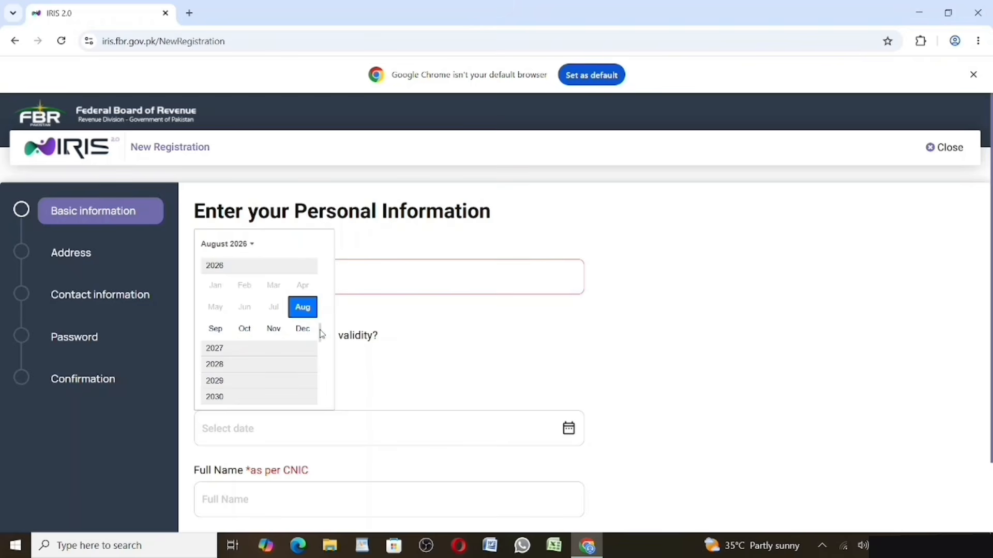
scroll(321, 334, "down", 2)
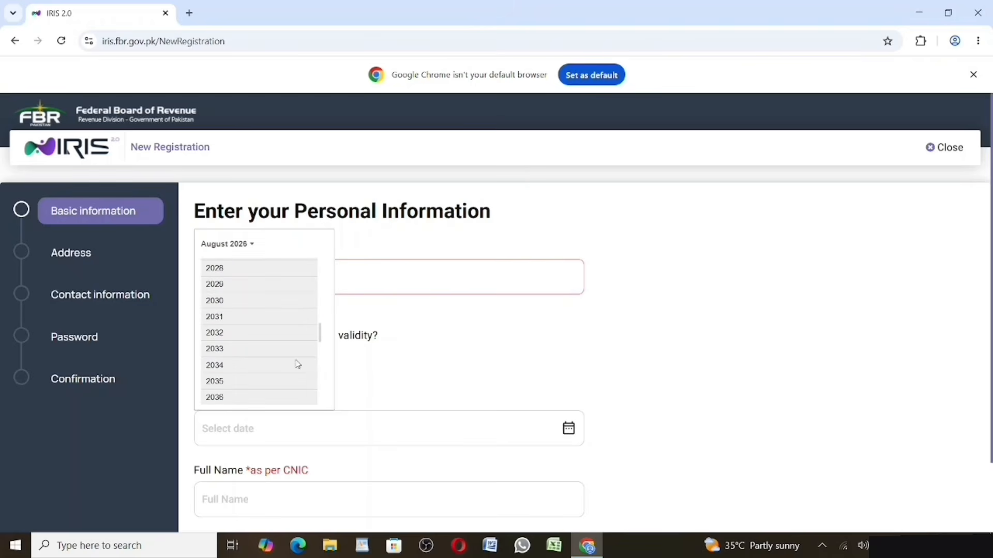
left_click(218, 366)
left_click(222, 287)
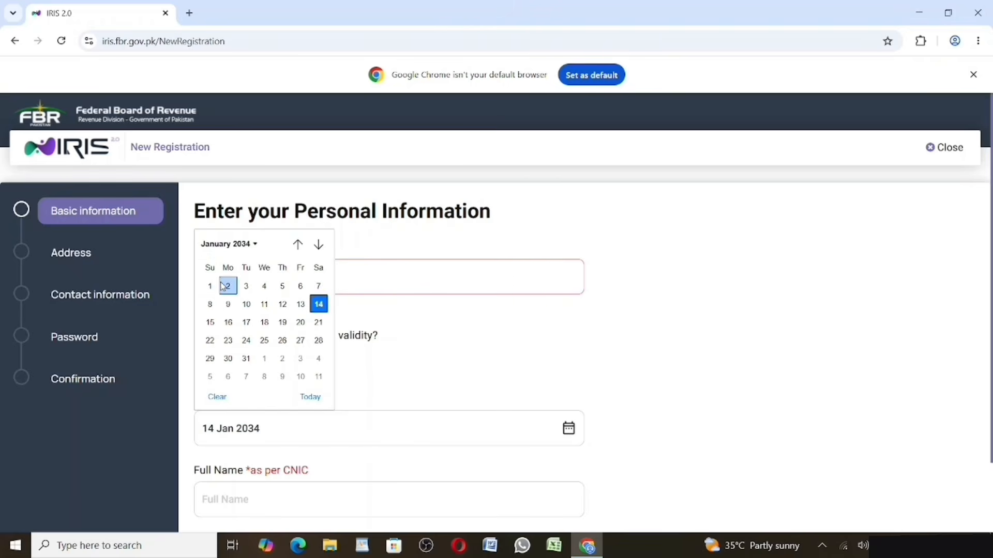
left_click(318, 285)
scroll(322, 286, "down", 2)
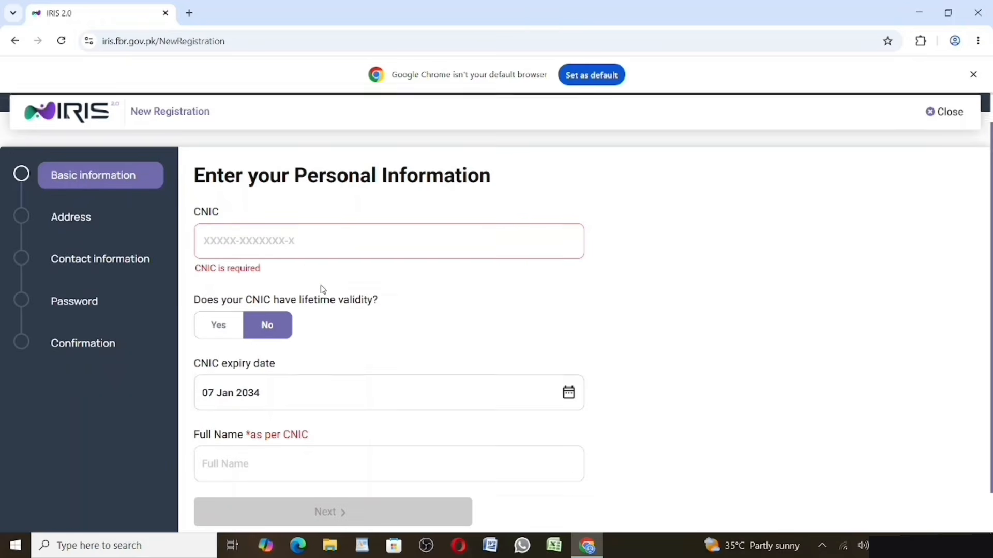
Enter the applicant's full name and CNIC number, then continue to the Address step.
left_click(254, 418)
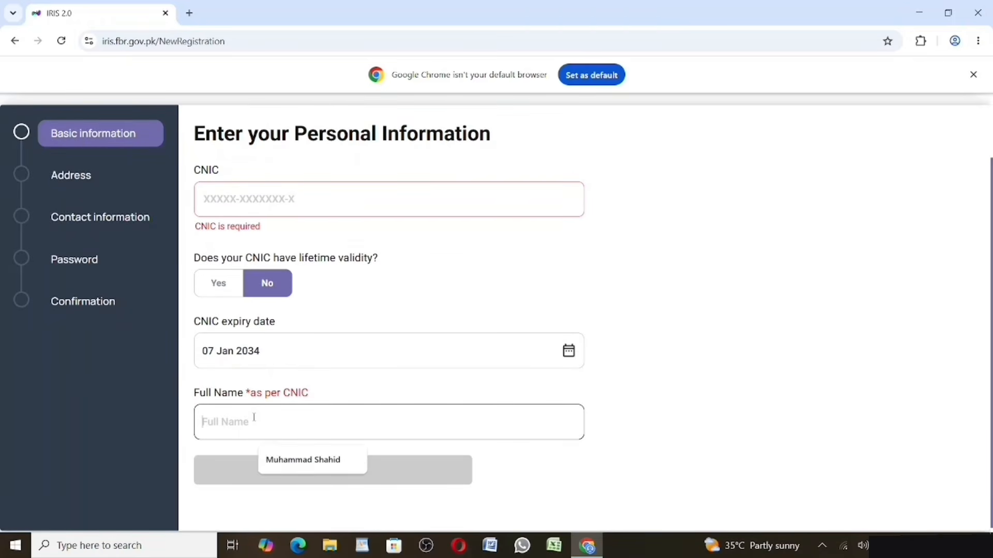
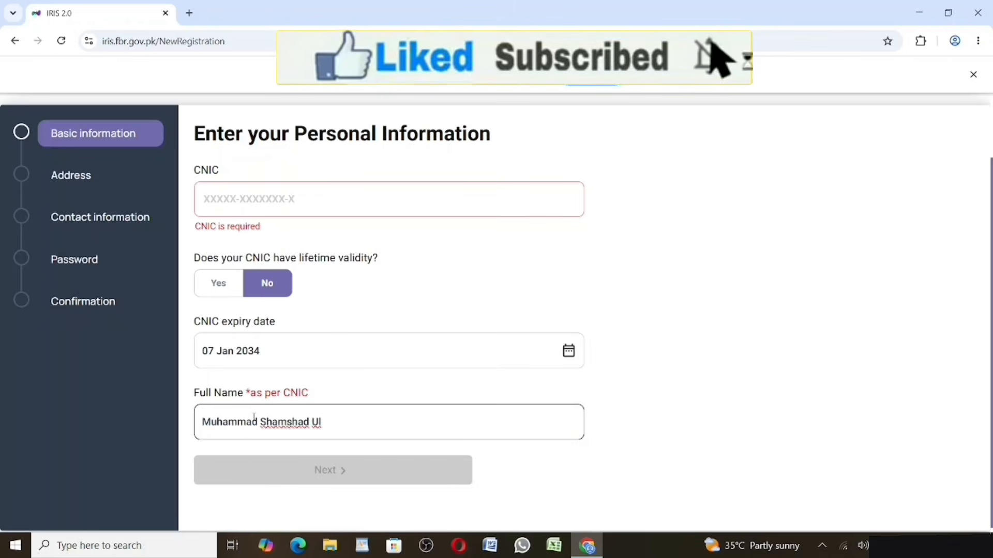
left_click(254, 198)
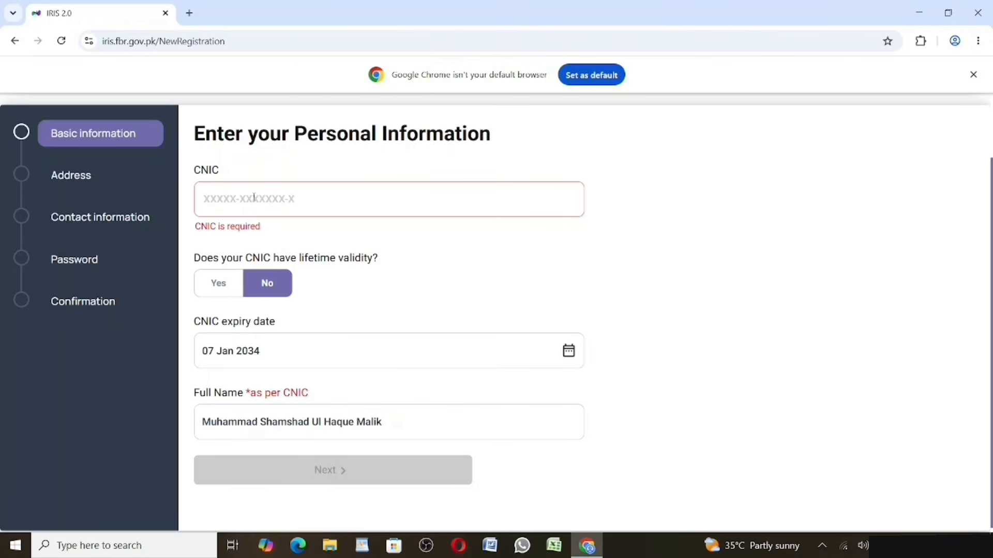
type("4")
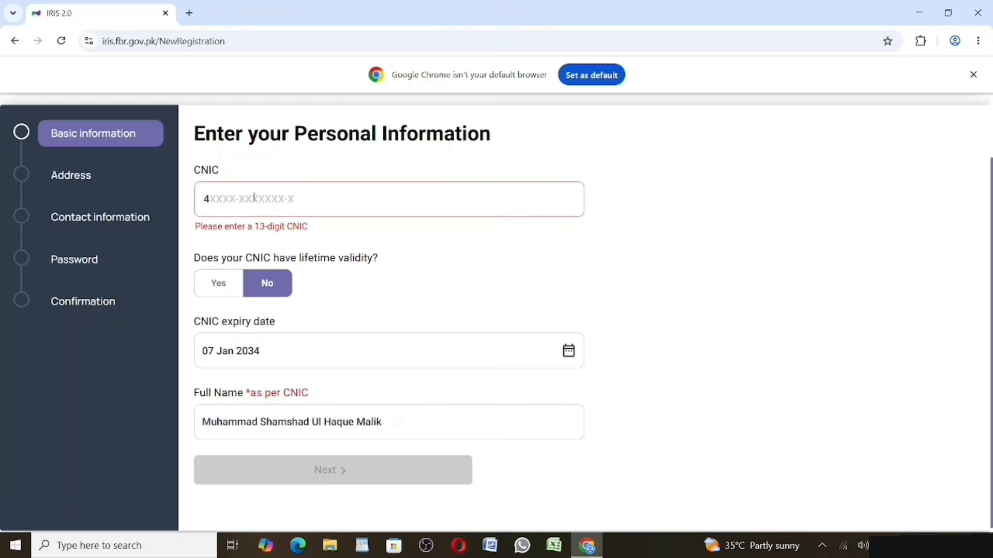
type("240")
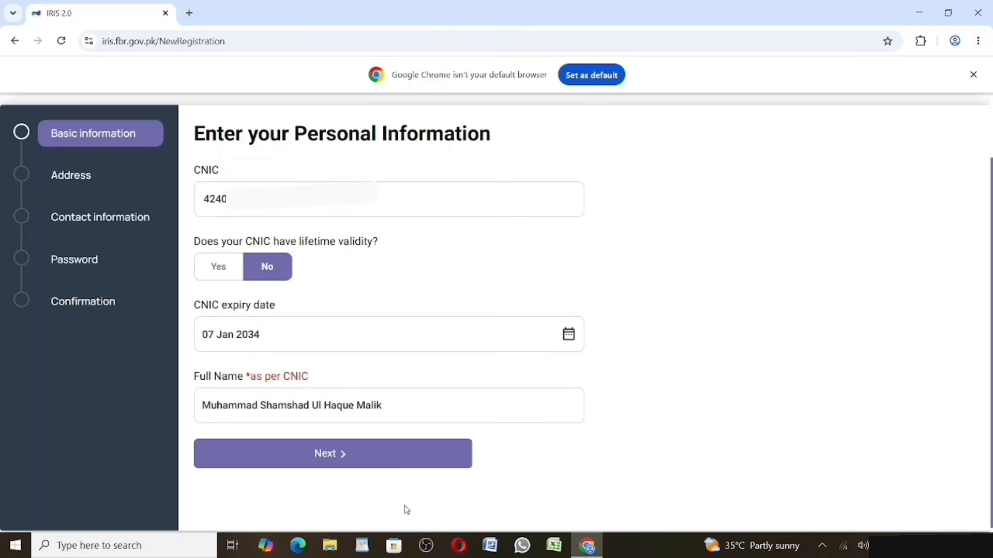
left_click(327, 455)
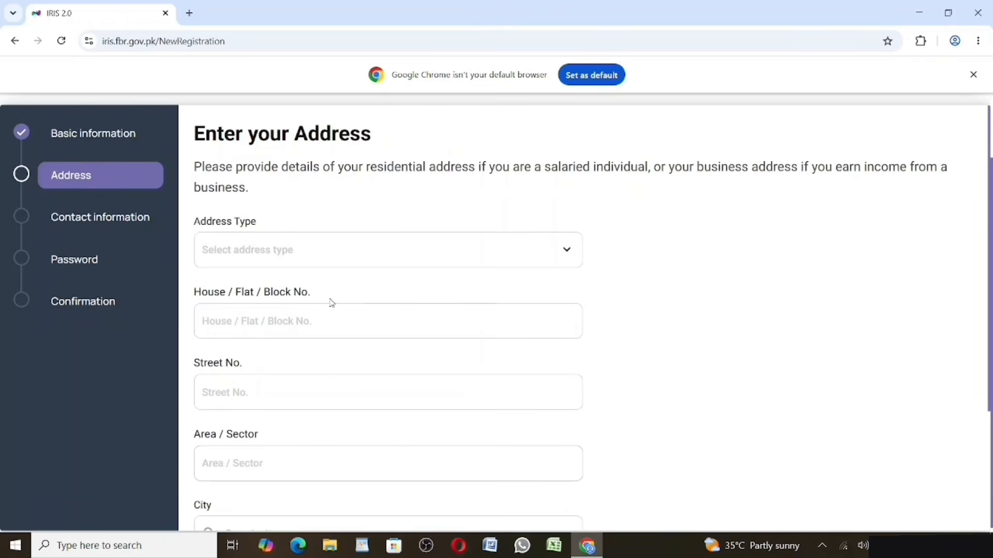
Choose Residential address type and fill in house number, street and area/sector details.
left_click(334, 260)
left_click(291, 284)
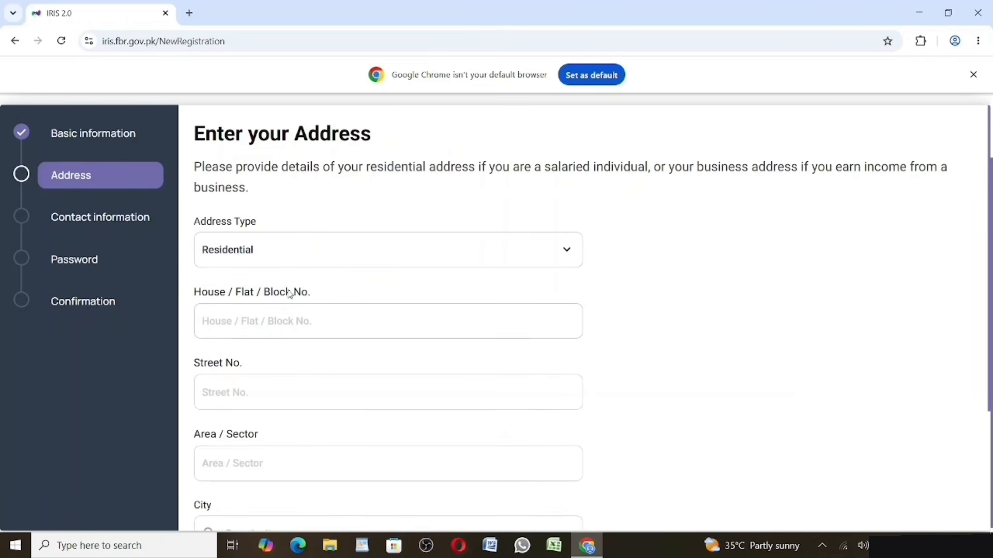
left_click(275, 322)
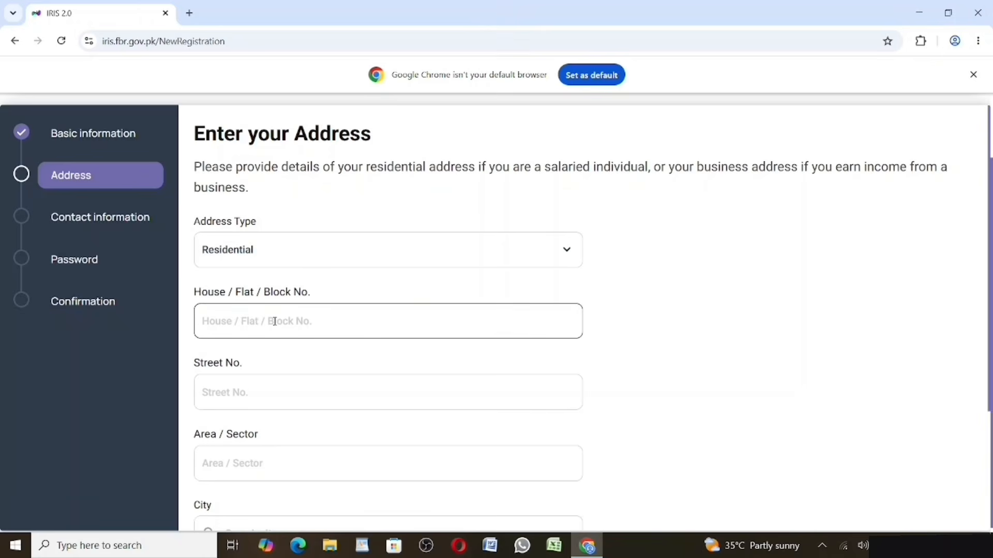
type("House No.")
left_click(246, 381)
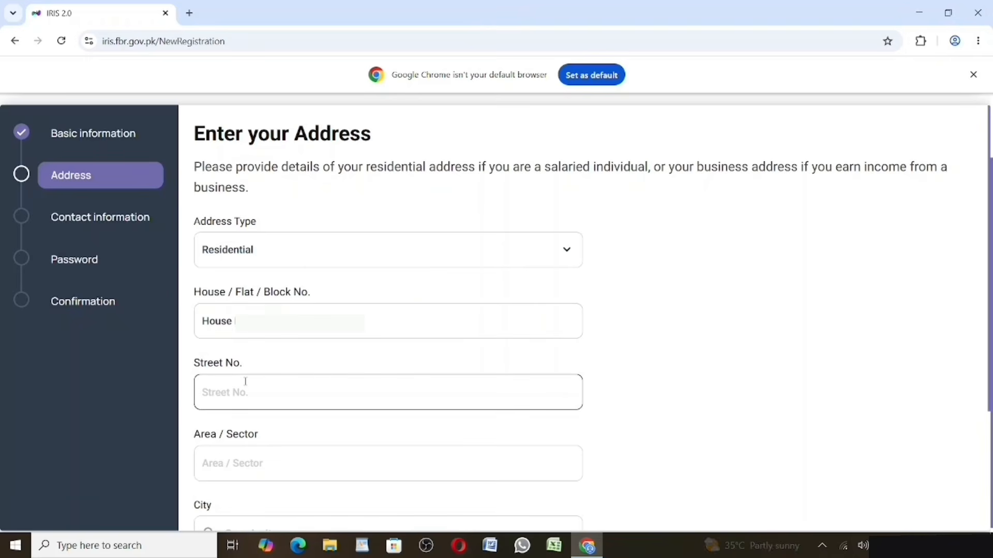
type("Street")
left_click(225, 463)
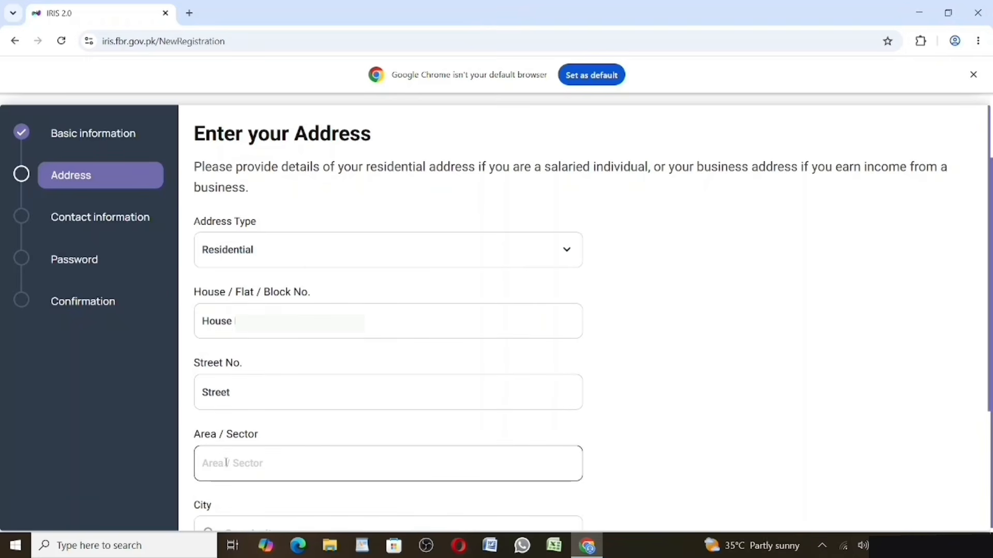
type("Secy")
key("BackSpace")
type("tor")
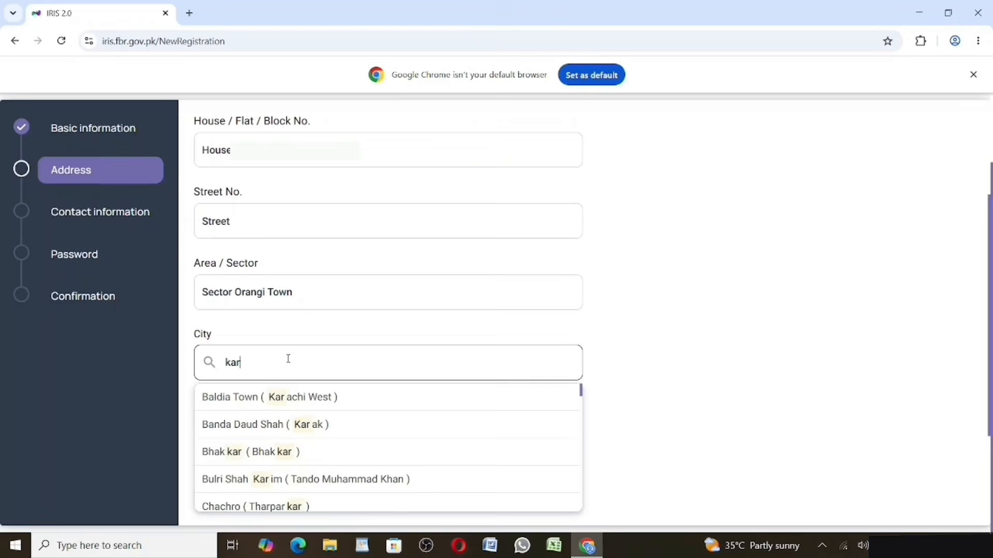
Finish the area entry and select Orangi Town ( Karachi West ) as the city.
type("a")
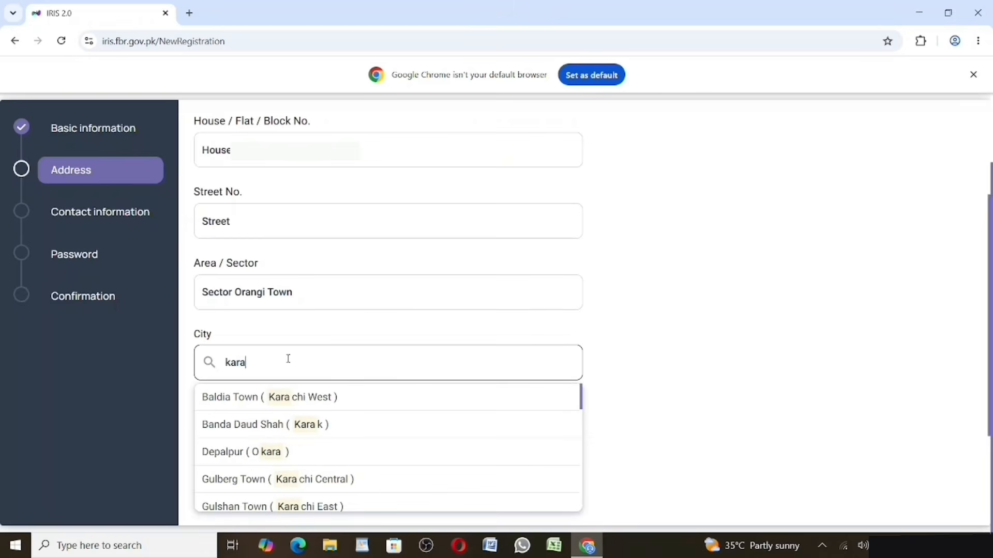
type("chi")
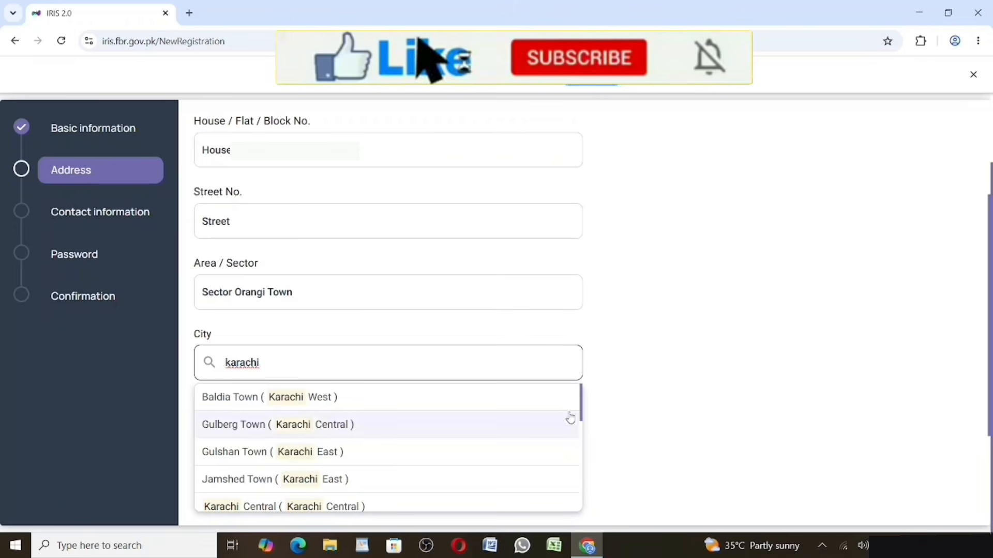
left_click_drag(581, 414, 597, 517)
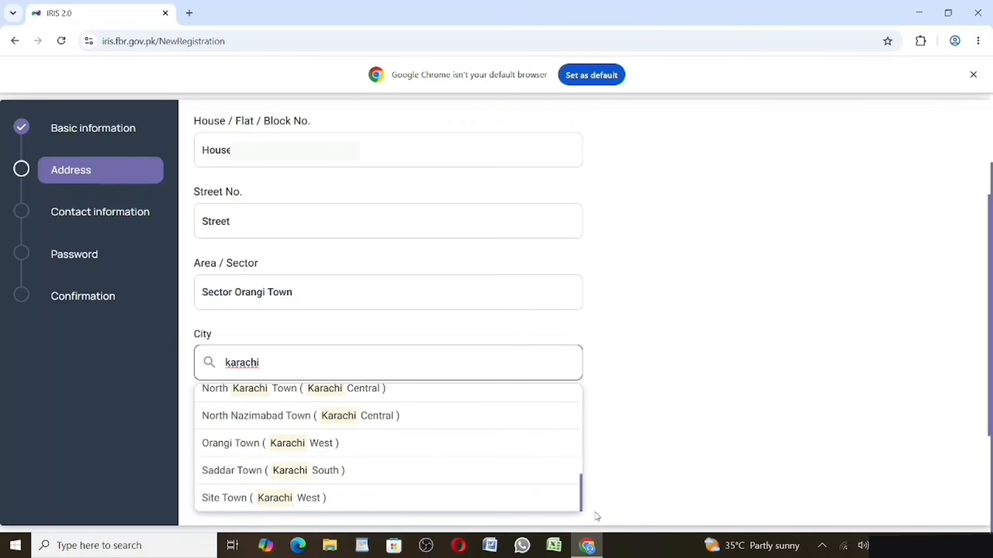
left_click(317, 446)
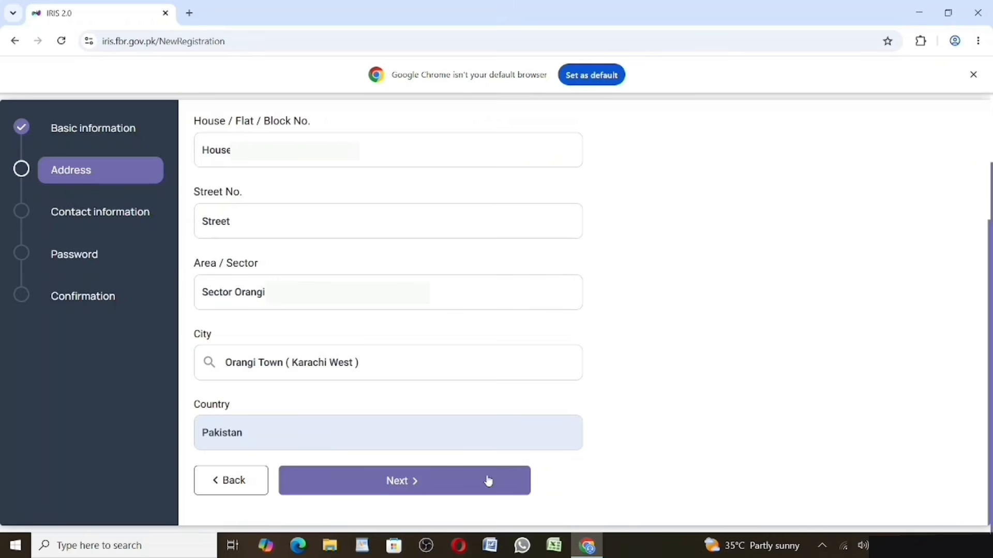
Submit the address to move on to the contact information step.
left_click(434, 483)
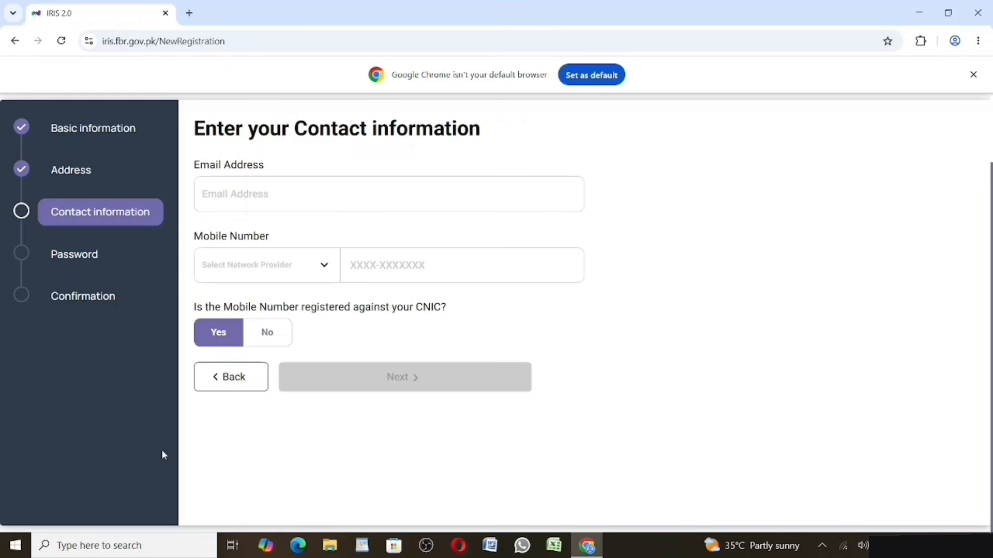
Enter the contact email and mobile number, choosing Telenor as the network provider.
left_click(295, 184)
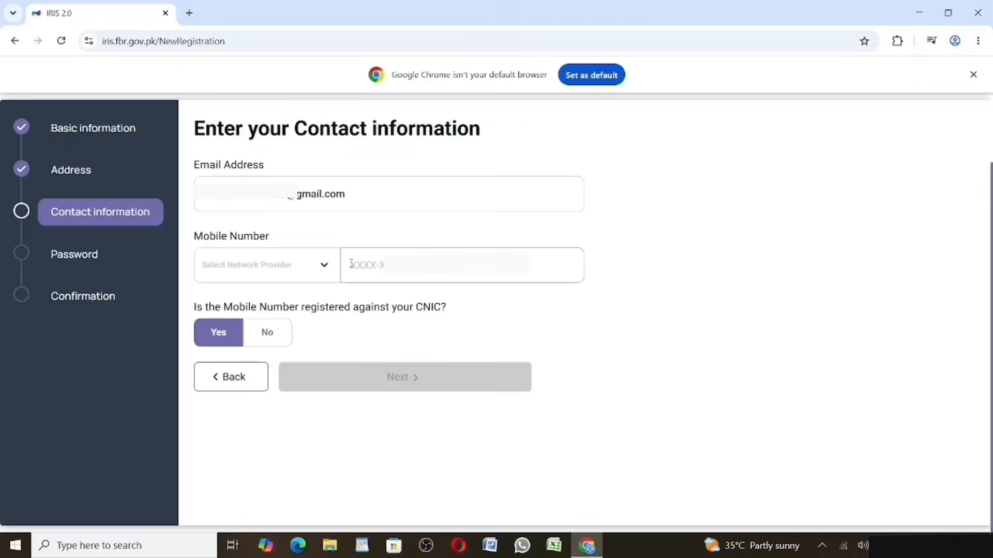
left_click(322, 267)
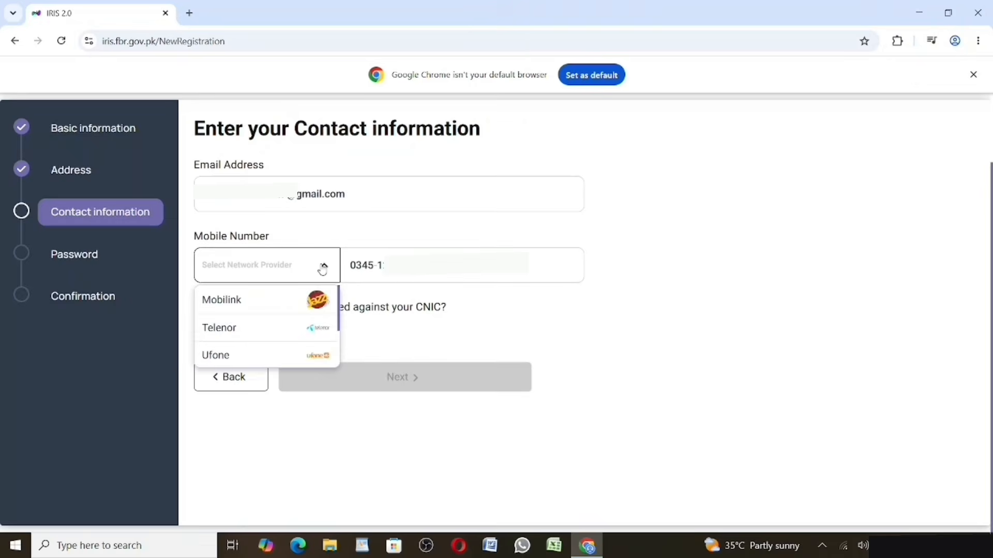
left_click(252, 331)
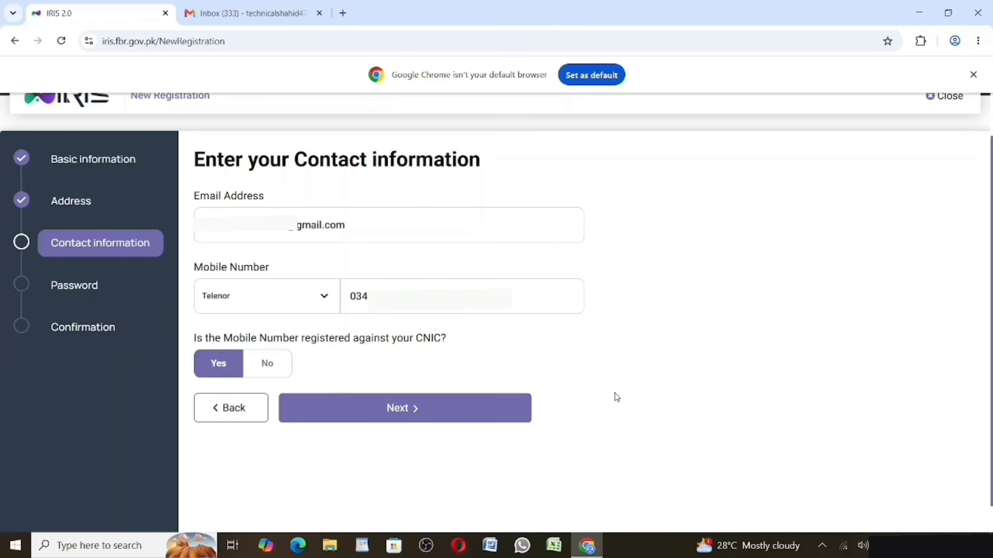
Submit the contact details and enter the SMS mobile verification code.
left_click(399, 409)
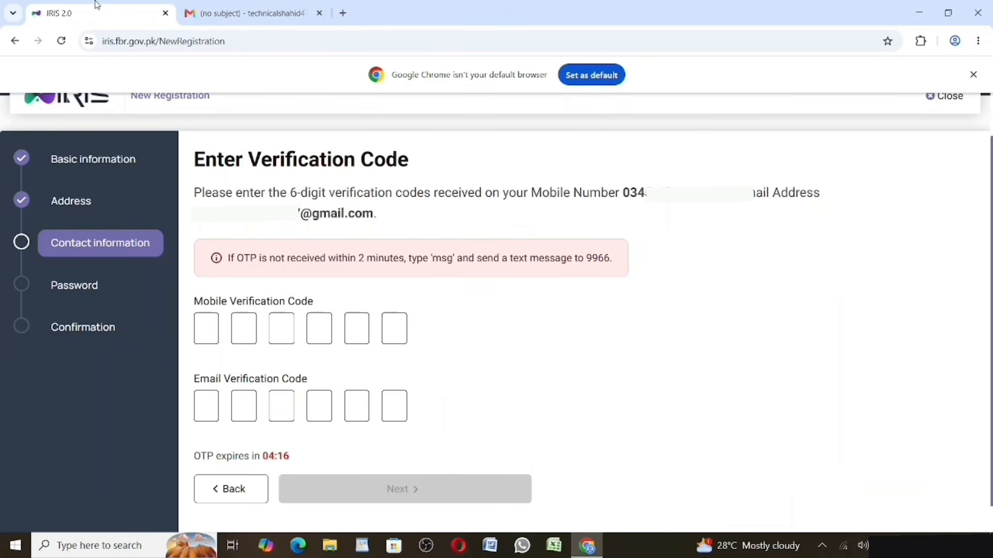
left_click(214, 413)
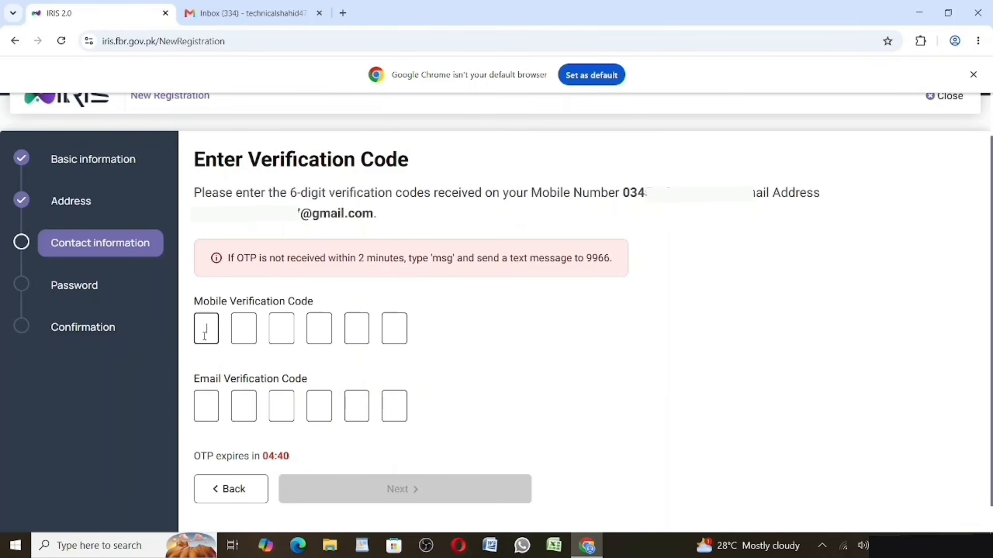
type("****")
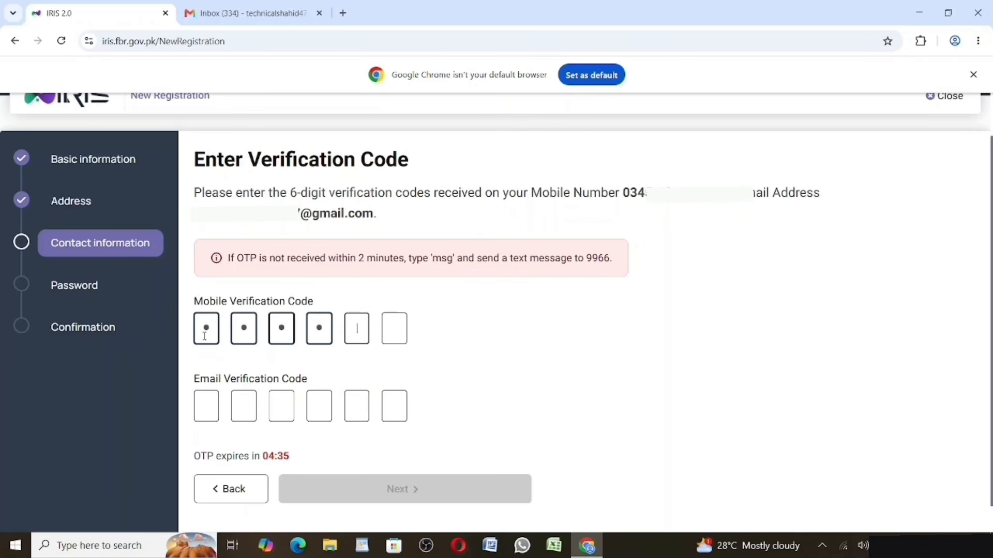
type("**")
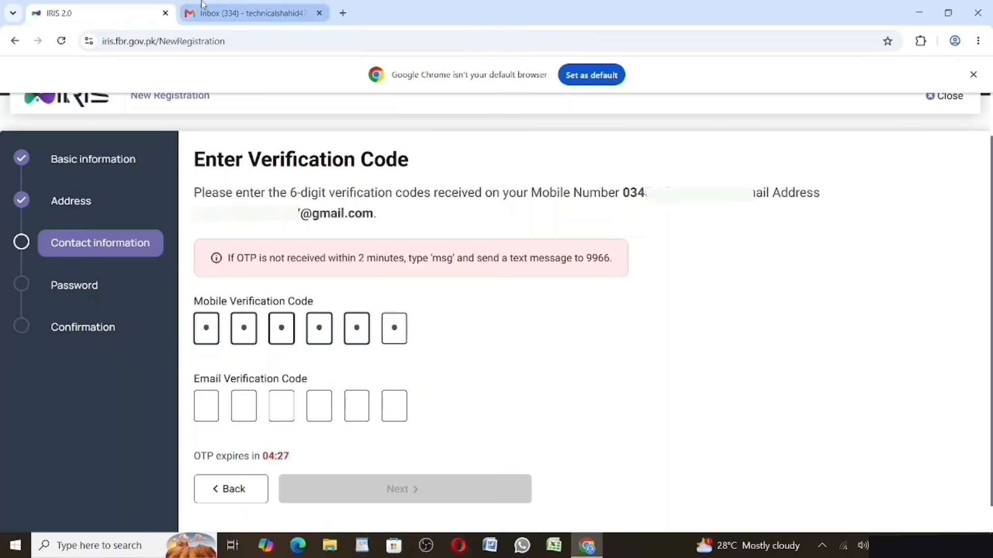
Copy the email verification code from the Gmail inbox into the form and submit both codes.
left_click(243, 13)
left_click(106, 8)
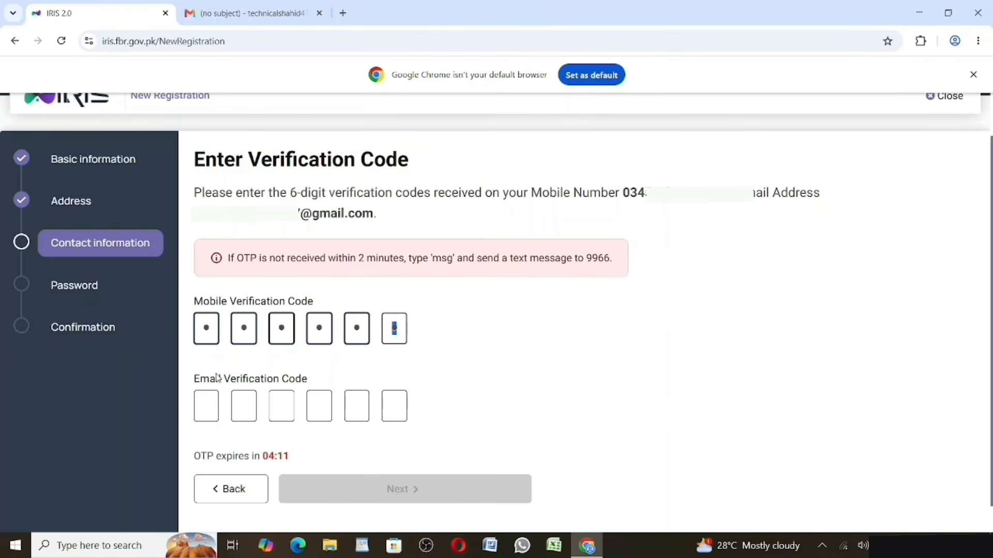
left_click(215, 403)
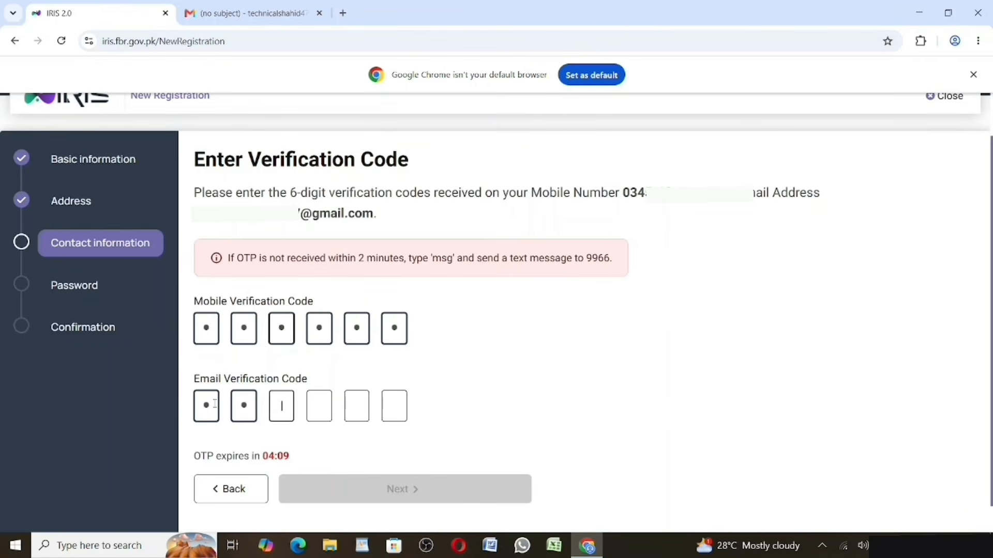
left_click(490, 404)
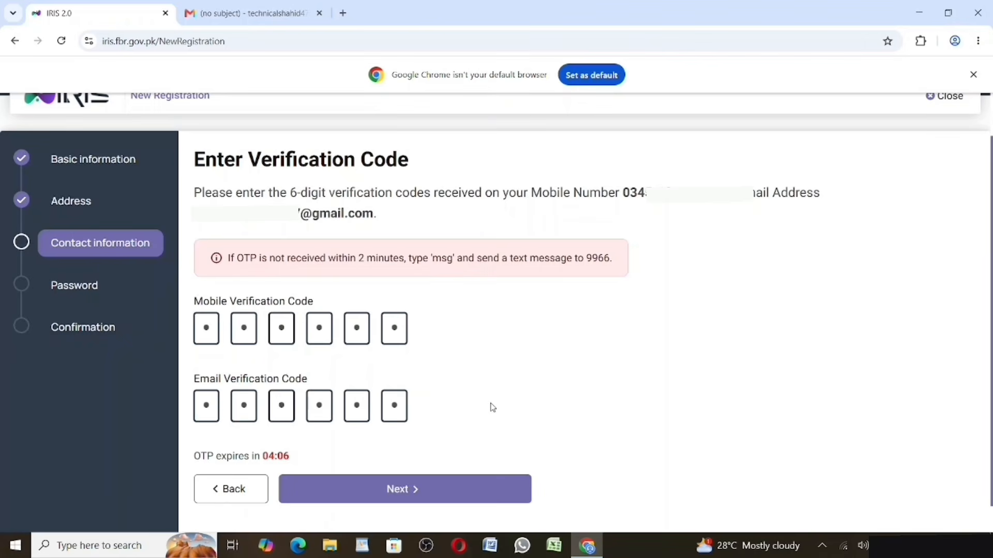
left_click(401, 489)
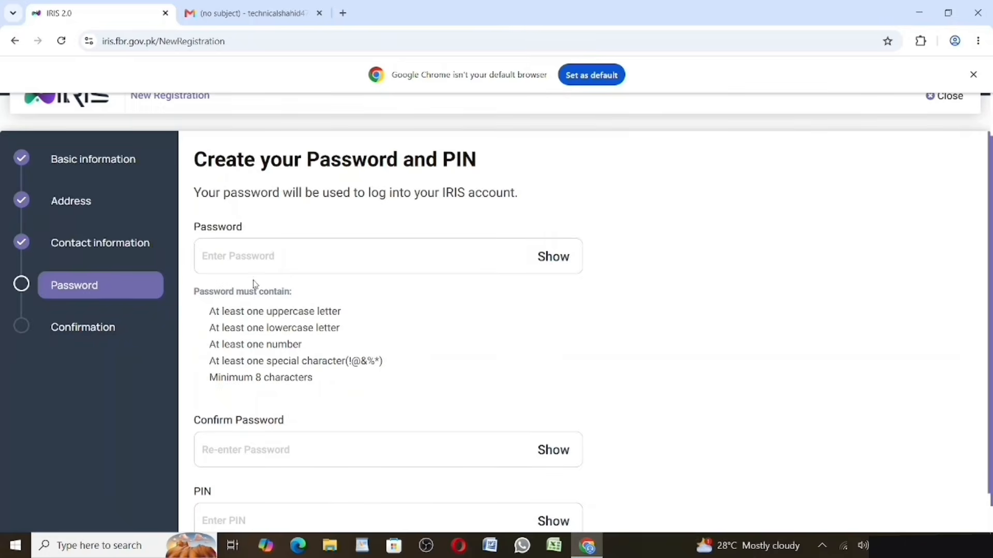
Enter the new account password and type it again to confirm it.
left_click(250, 259)
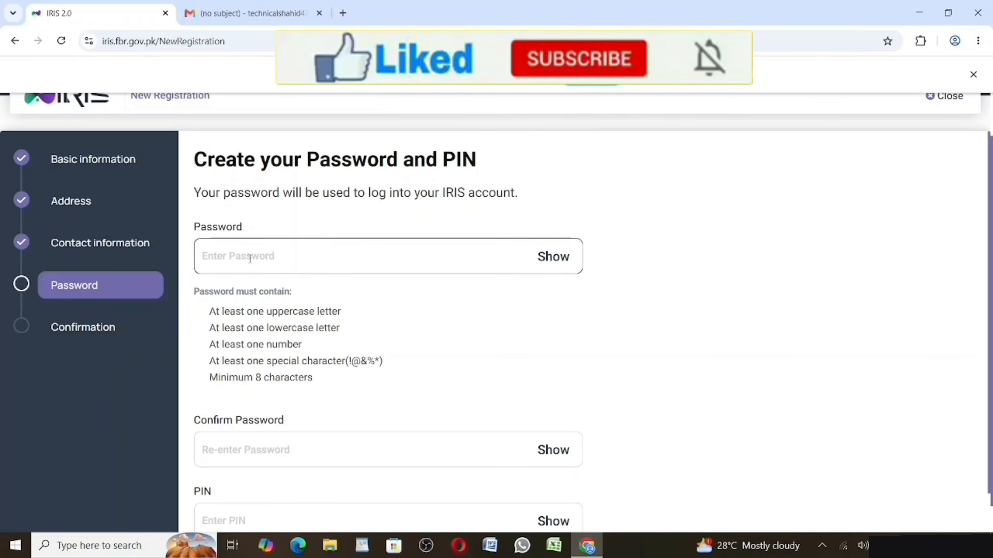
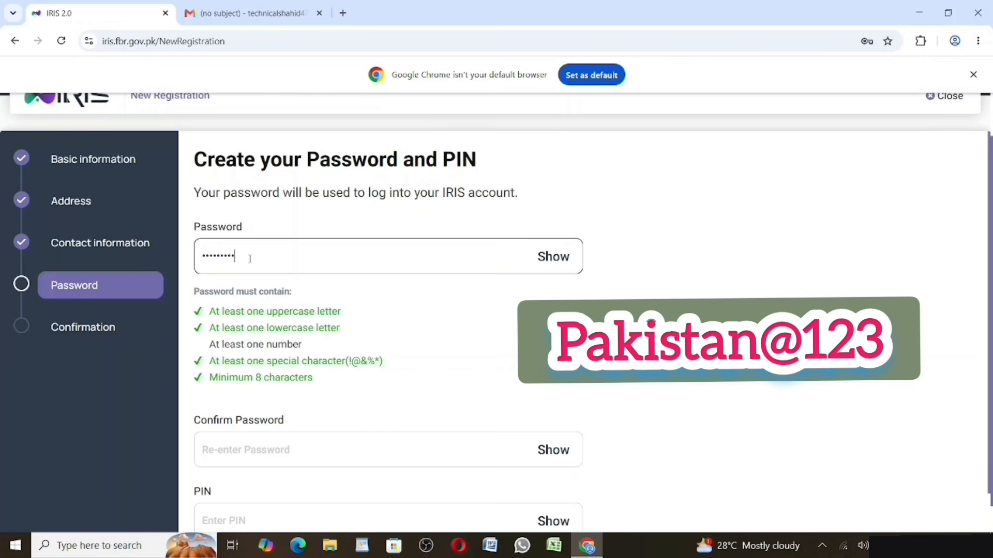
left_click(264, 445)
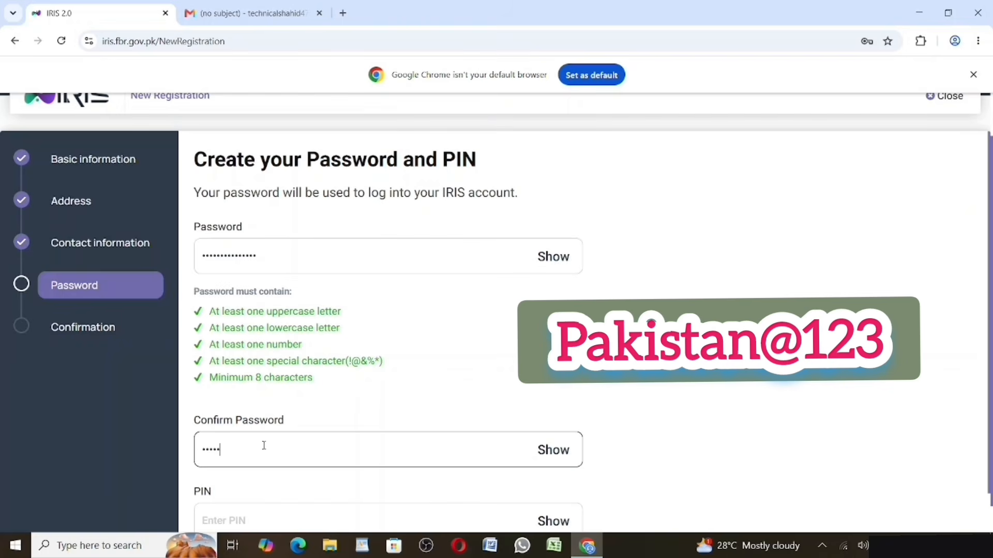
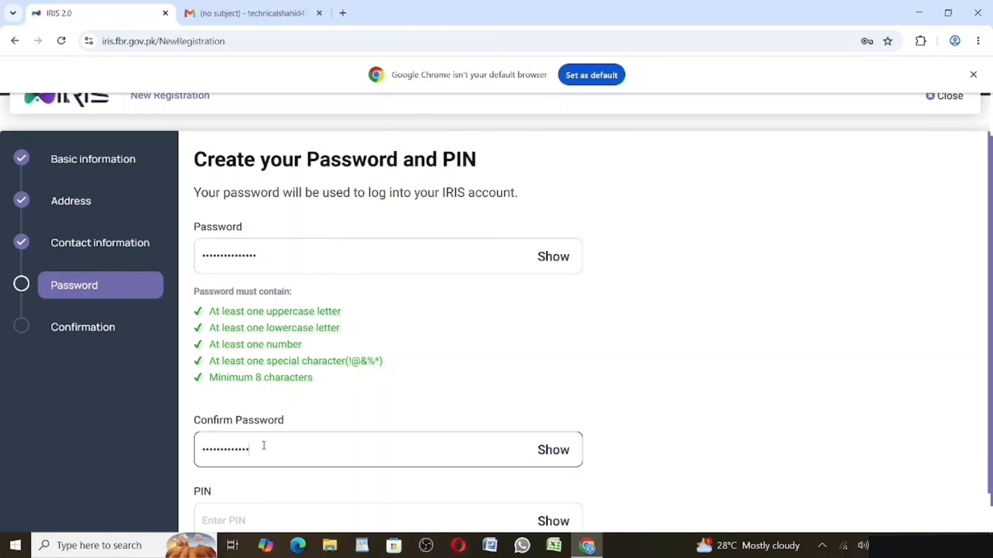
Set a 4-digit PIN, reveal it to double-check, and submit the password and PIN.
left_click(310, 522)
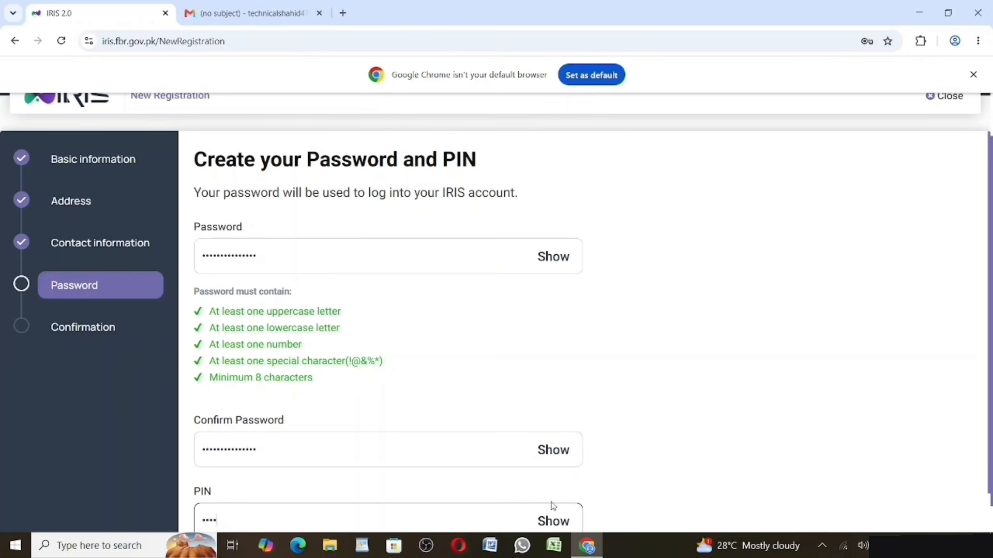
left_click(554, 521)
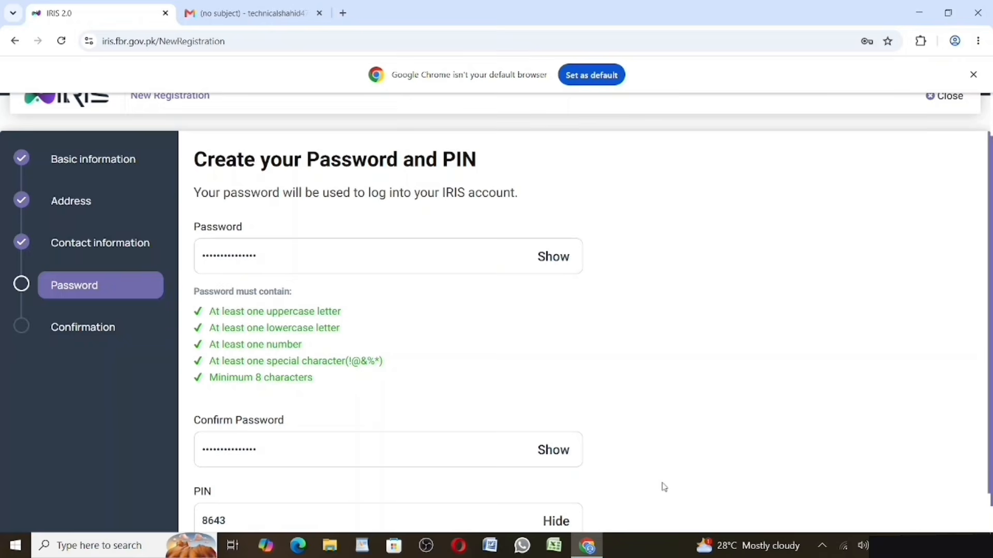
scroll(663, 488, "down", 2)
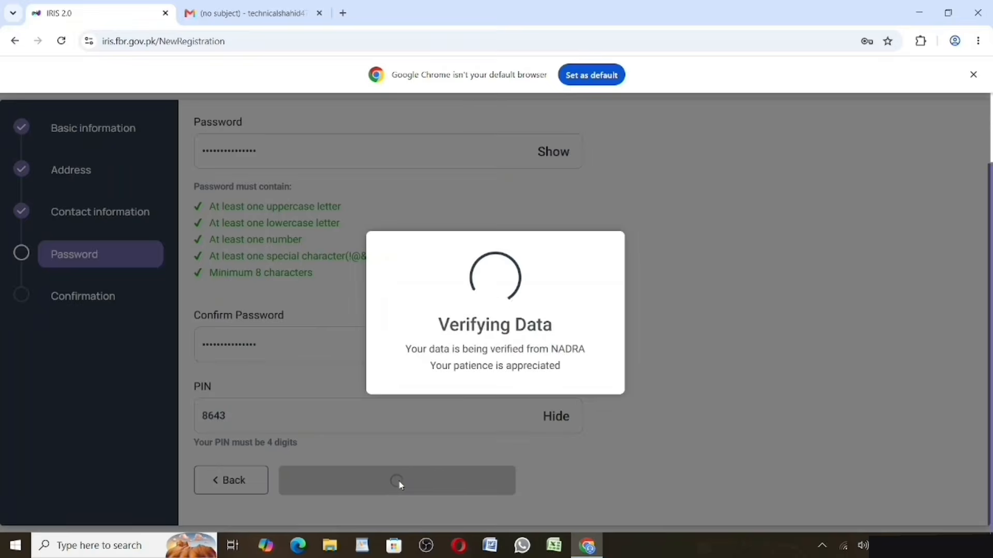
left_click(401, 481)
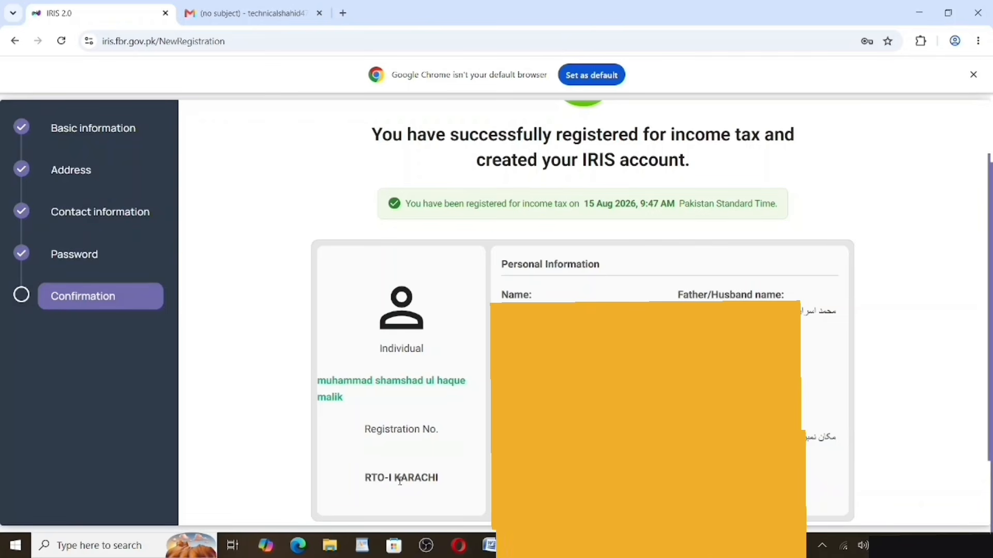
Scroll through the confirmation page to review the registration details.
scroll(400, 481, "up", 2)
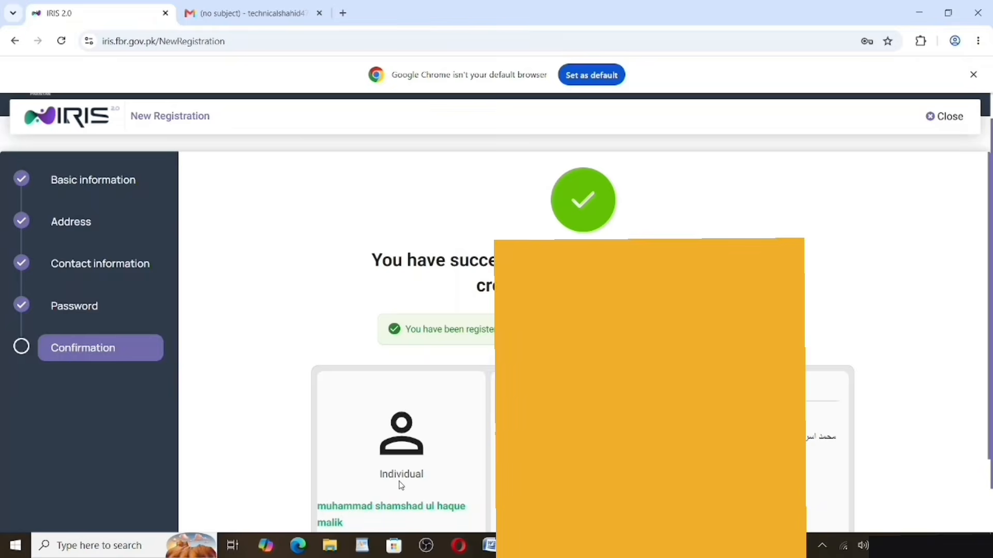
scroll(400, 486, "down", 3)
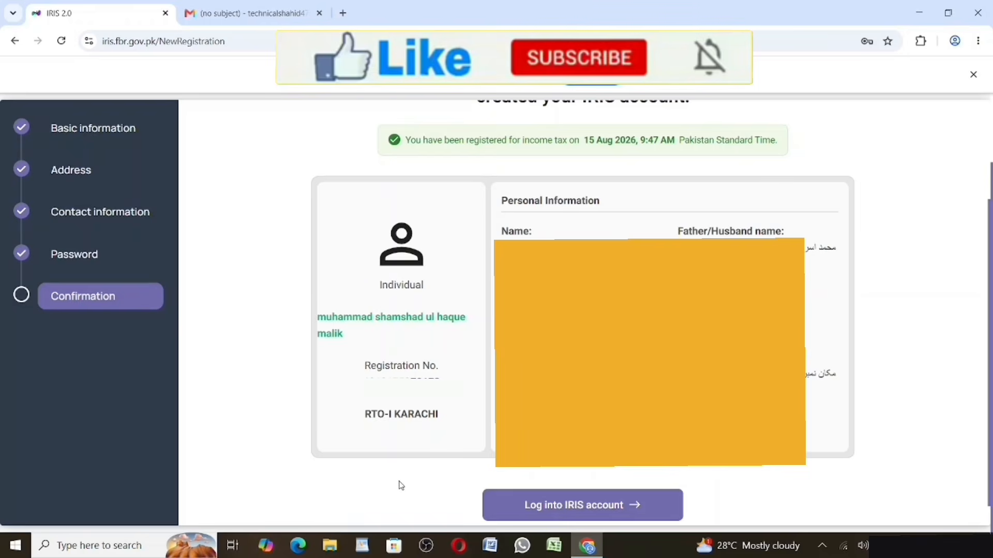